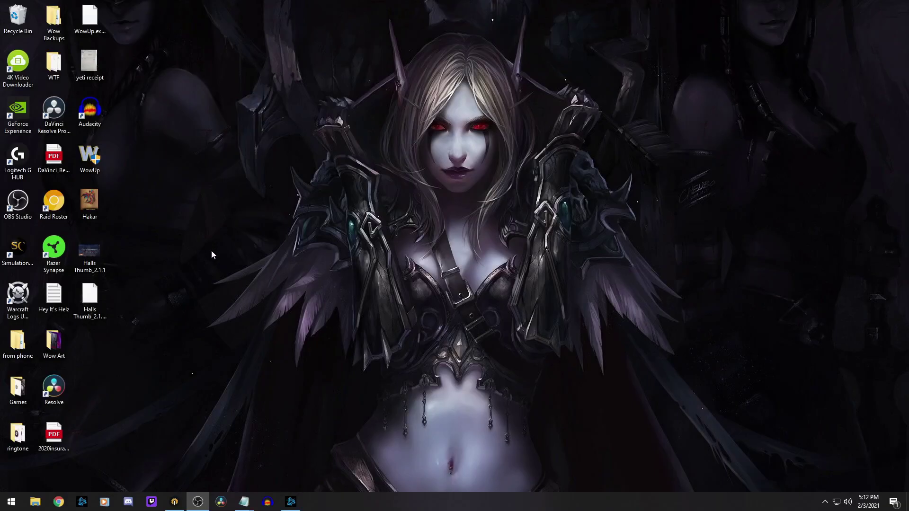
Search WowUp's Get Addons for 'details', install Details! Damage Meter, then close WowUp
left_click(88, 164)
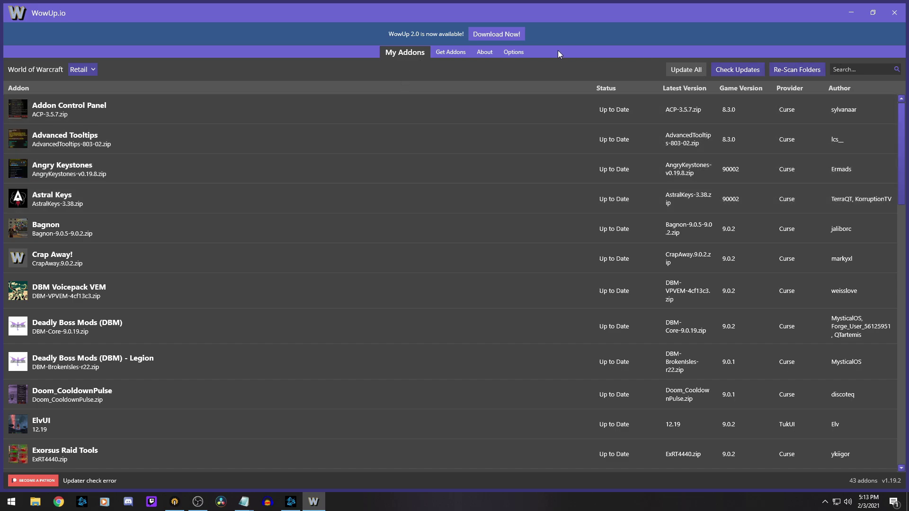
left_click(450, 52)
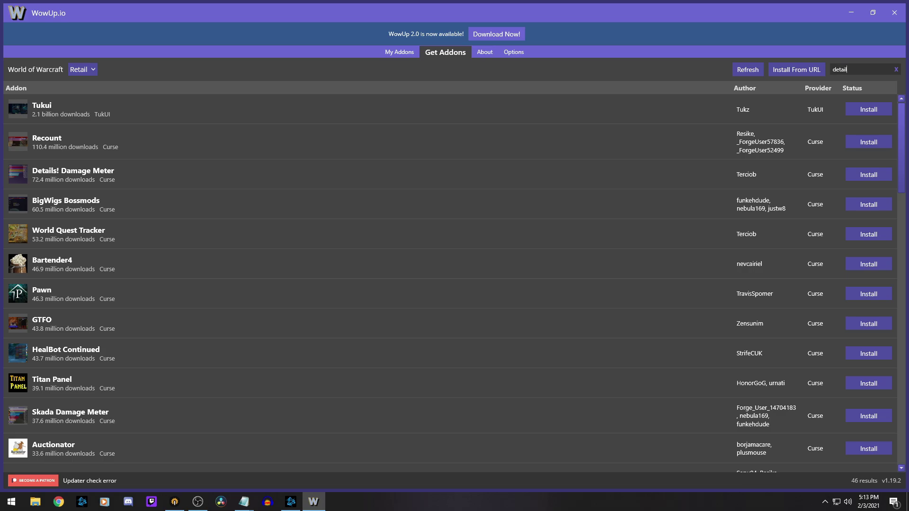
type("s")
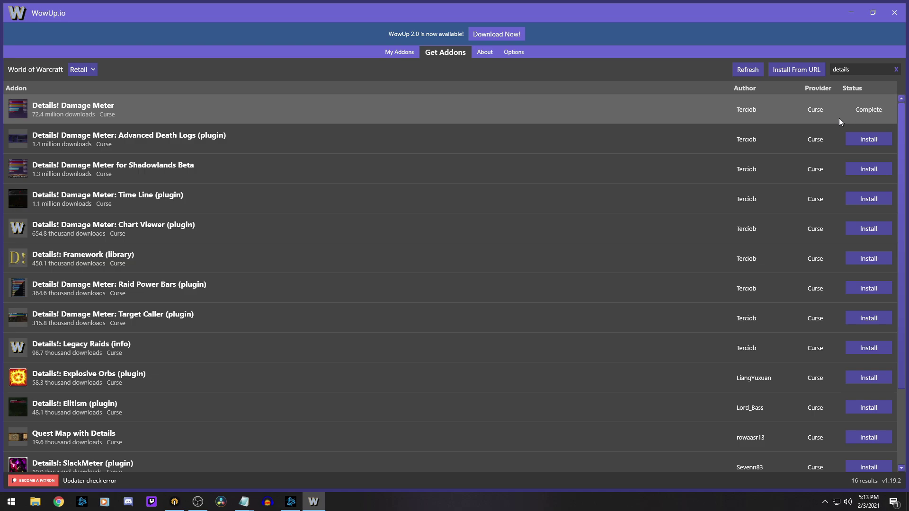
left_click(894, 13)
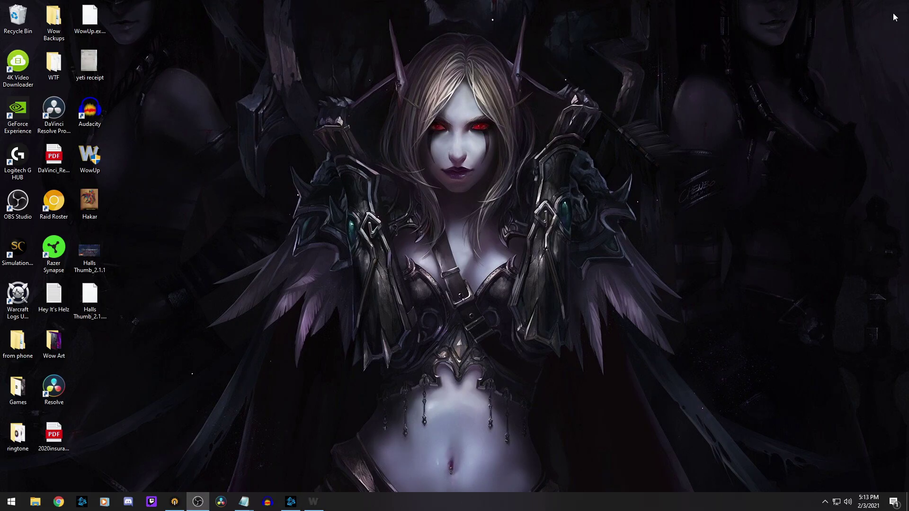
Switch back to the running World of Warcraft game from the taskbar
left_click(289, 505)
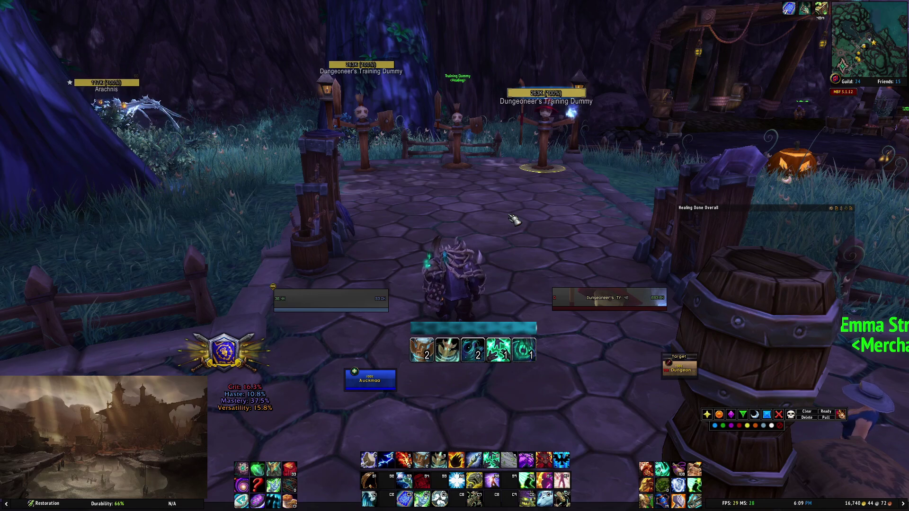
Move the Healing Done Overall meter up and left, then stretch it taller upward
left_click_drag(767, 217, 700, 207)
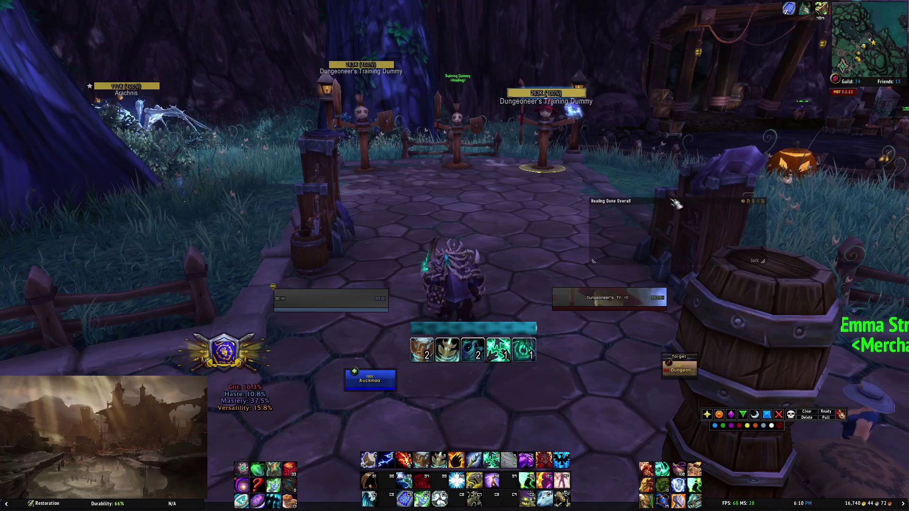
mouse_move(677, 204)
left_mouse_down()
mouse_move(443, 140)
mouse_move(564, 355)
mouse_move(689, 199)
mouse_move(619, 173)
mouse_move(658, 186)
mouse_move(566, 172)
mouse_move(673, 192)
left_mouse_up()
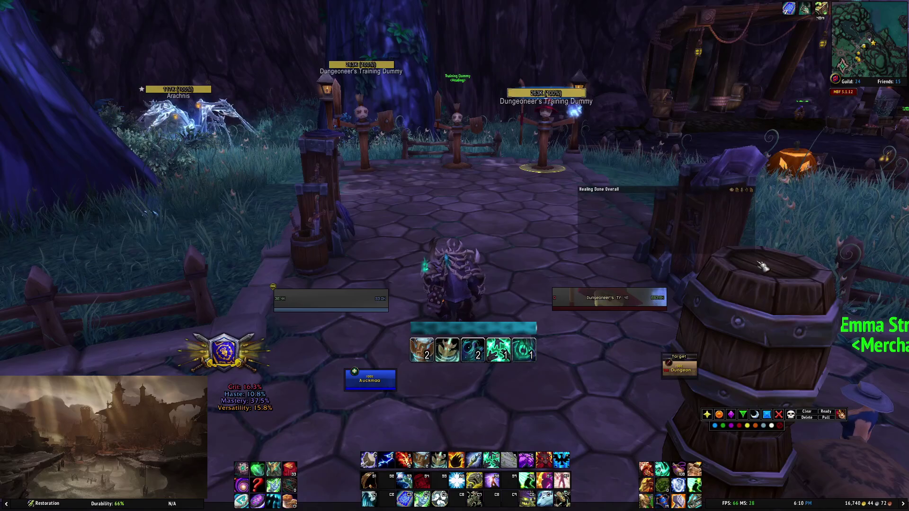
mouse_move(757, 252)
left_mouse_down()
mouse_move(783, 349)
mouse_move(731, 255)
mouse_move(791, 295)
mouse_move(833, 297)
mouse_move(761, 238)
mouse_move(806, 274)
left_mouse_up()
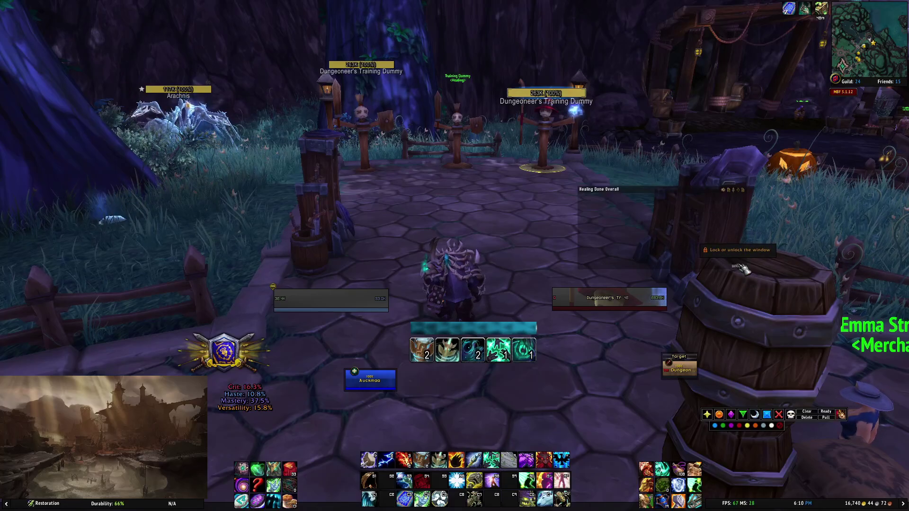
left_click_drag(732, 198, 732, 198)
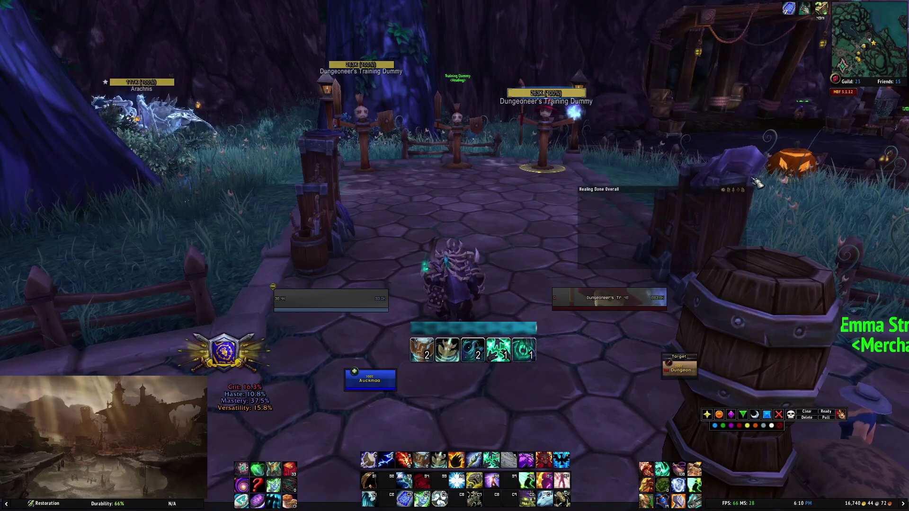
left_click_drag(735, 189, 731, 72)
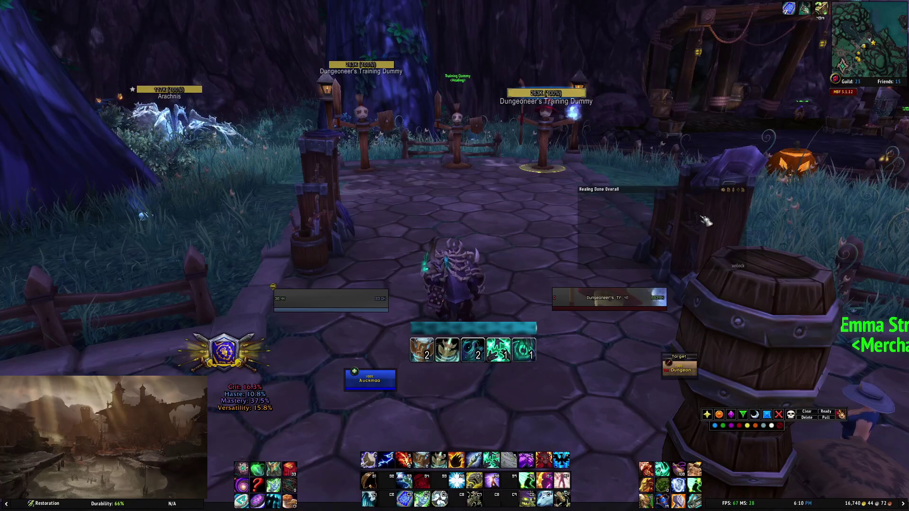
Create a second Details! window showing Damage Done and move it toward the centre
mouse_move(731, 194)
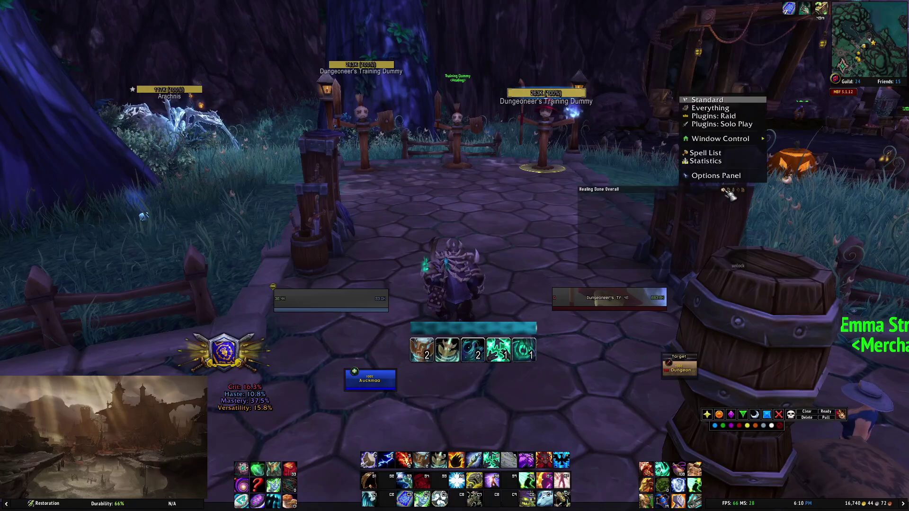
mouse_move(739, 139)
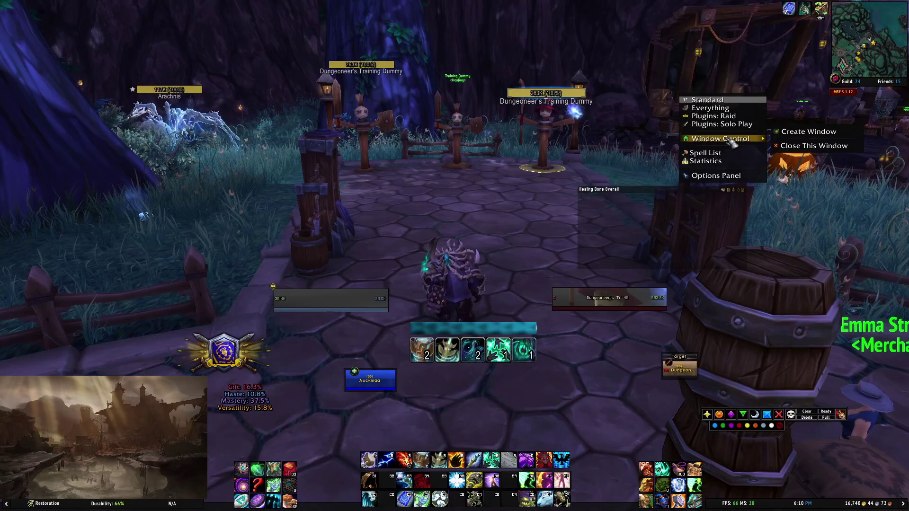
left_click(807, 134)
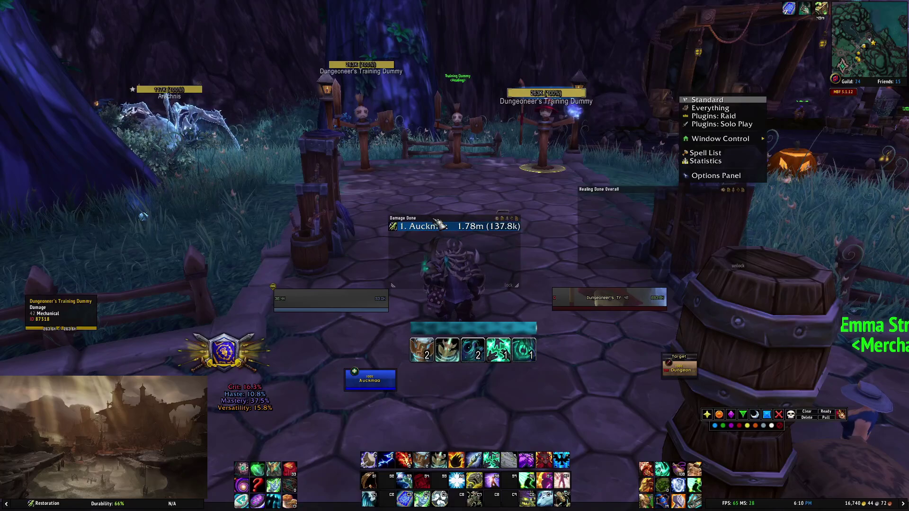
mouse_move(426, 212)
left_mouse_down()
mouse_move(379, 126)
mouse_move(324, 128)
mouse_move(353, 165)
mouse_move(353, 144)
mouse_move(395, 192)
mouse_move(403, 179)
mouse_move(364, 147)
mouse_move(396, 188)
mouse_move(495, 198)
left_mouse_up()
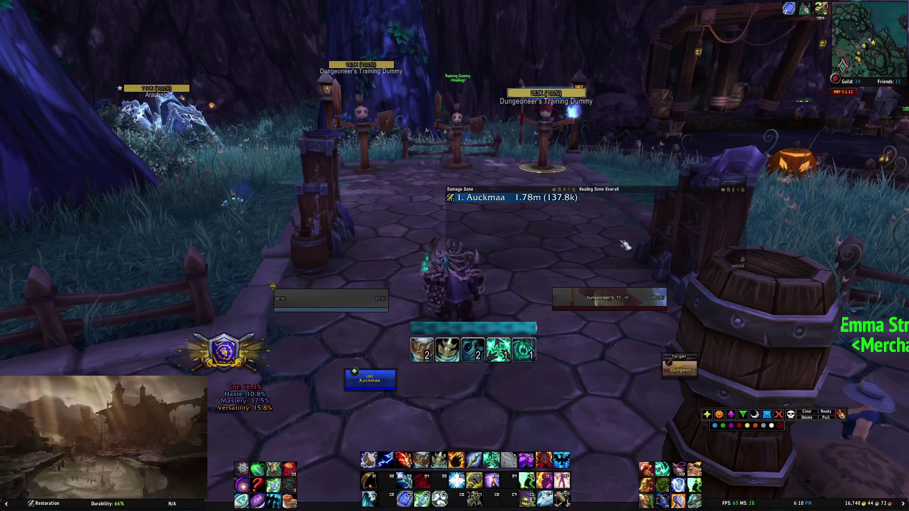
Unlock the Damage Done window and place it directly left of the healing meter
mouse_move(752, 267)
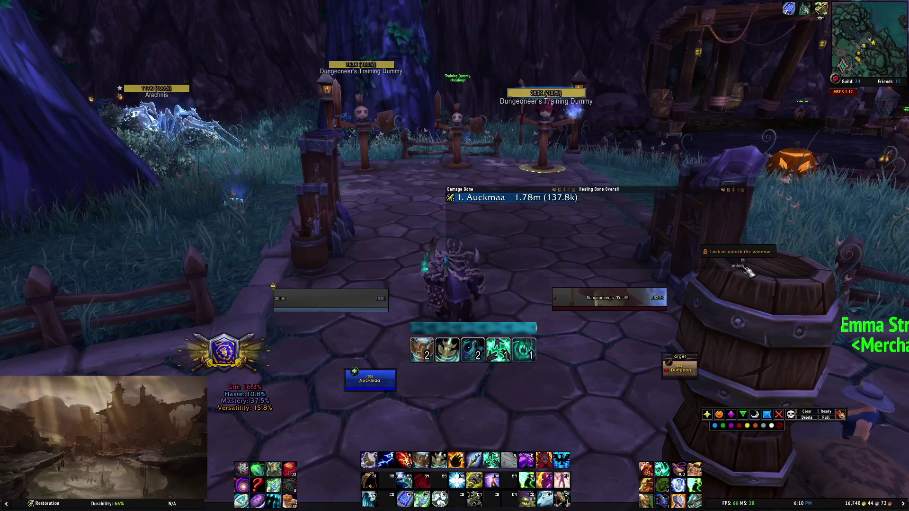
left_click(746, 268)
left_click_drag(647, 226, 773, 230)
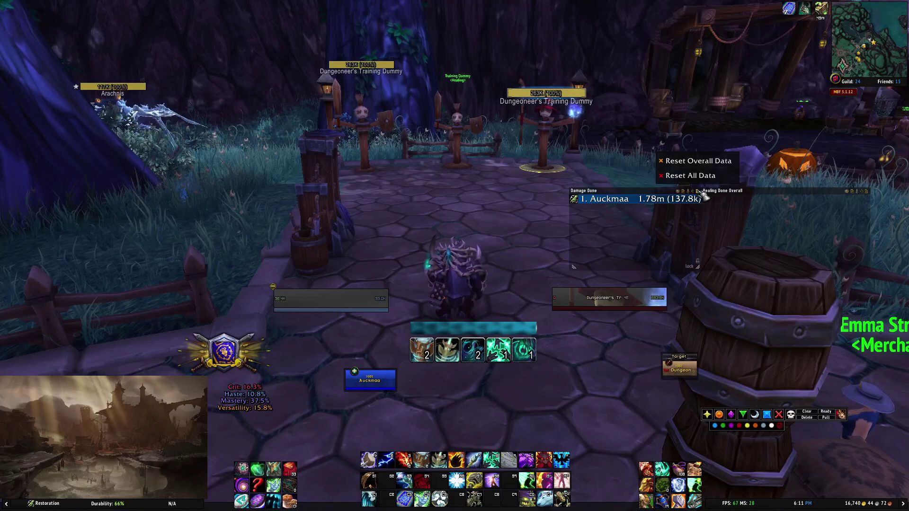
Reset all meter data and switch the right meter to Custom > Dynamic Overall Damage
left_click(697, 177)
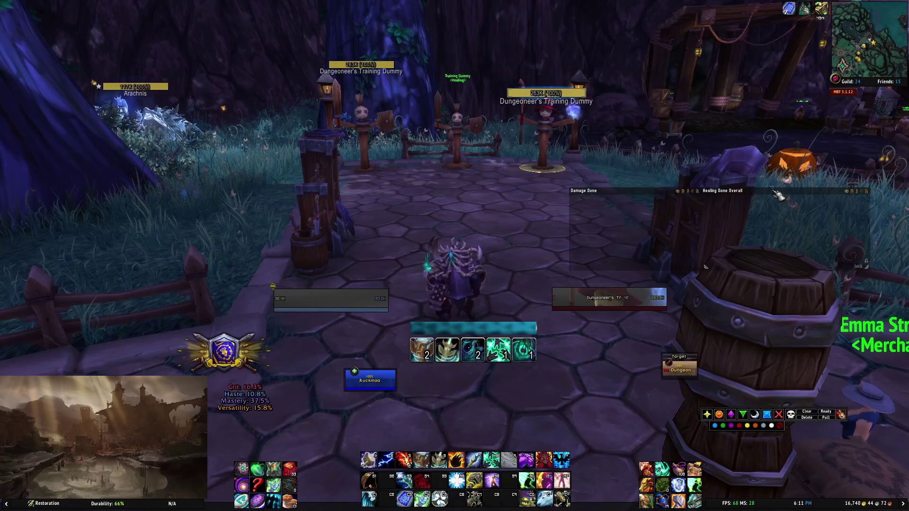
left_click(774, 191)
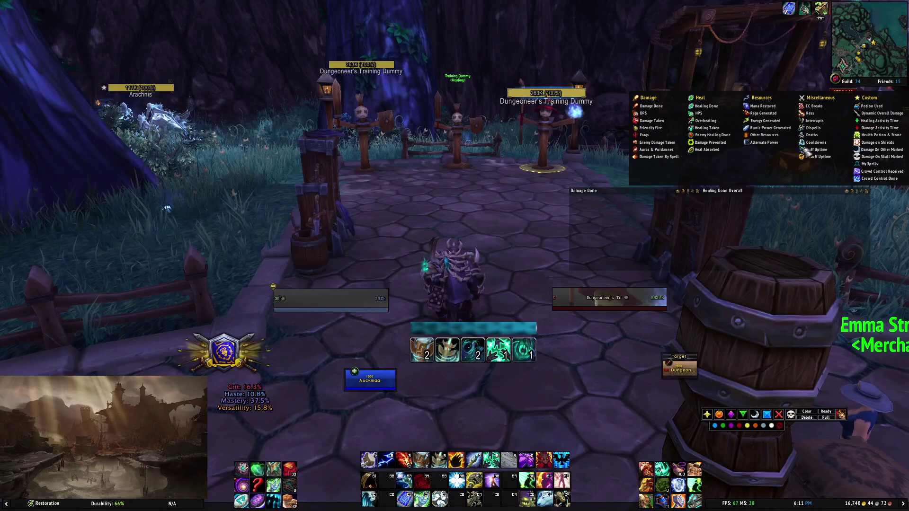
left_click(880, 117)
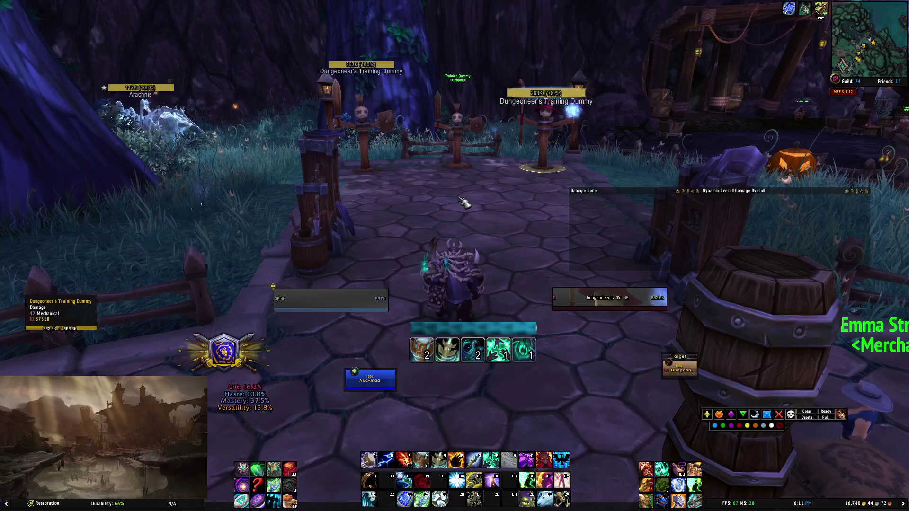
Attack the training dummy with Flame Shock, Lava Burst and Lightning Bolt to fill the meters
left_click_drag(503, 202, 504, 201)
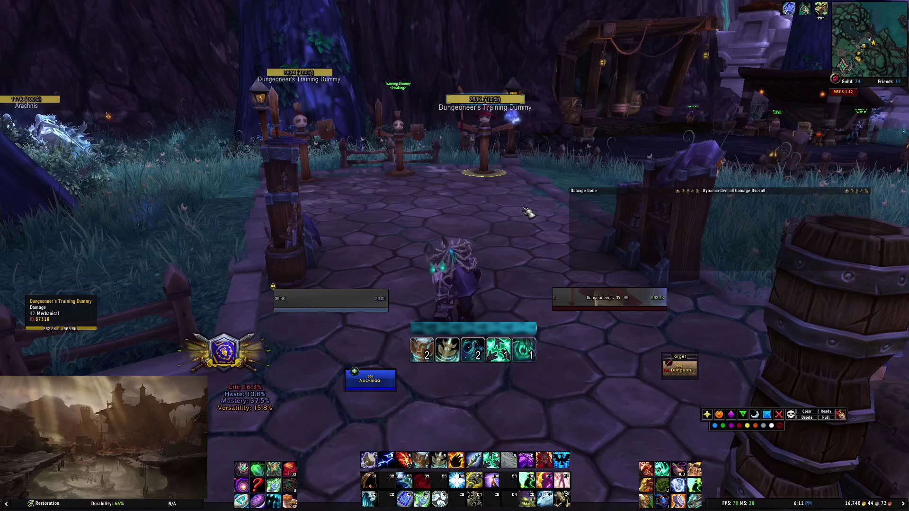
key("3")
key("6")
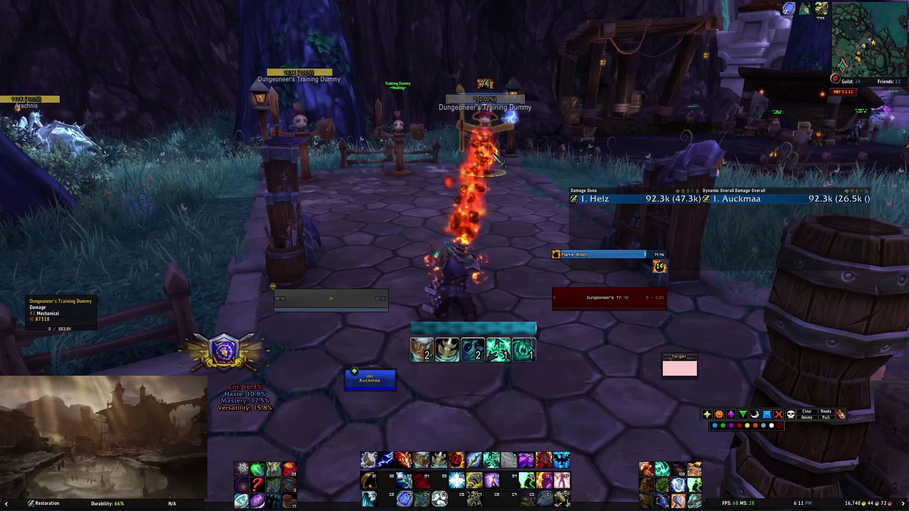
key("3")
key("6")
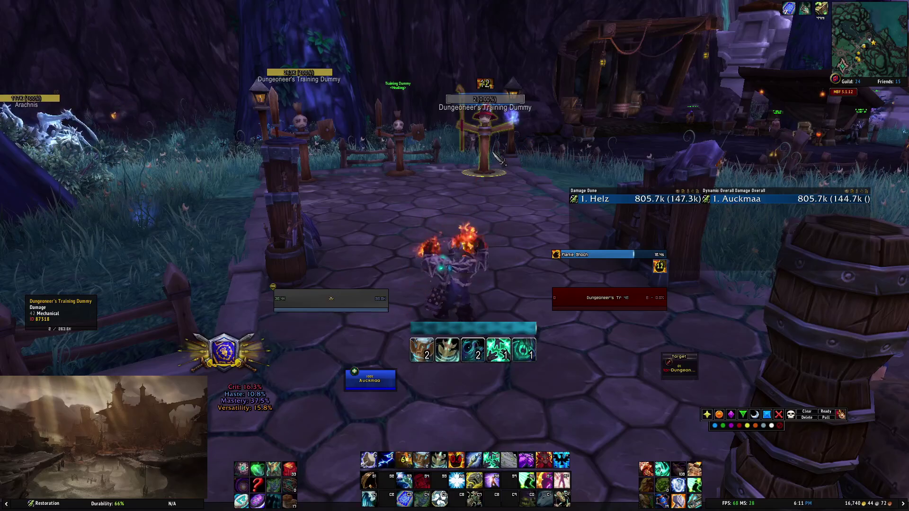
key("2")
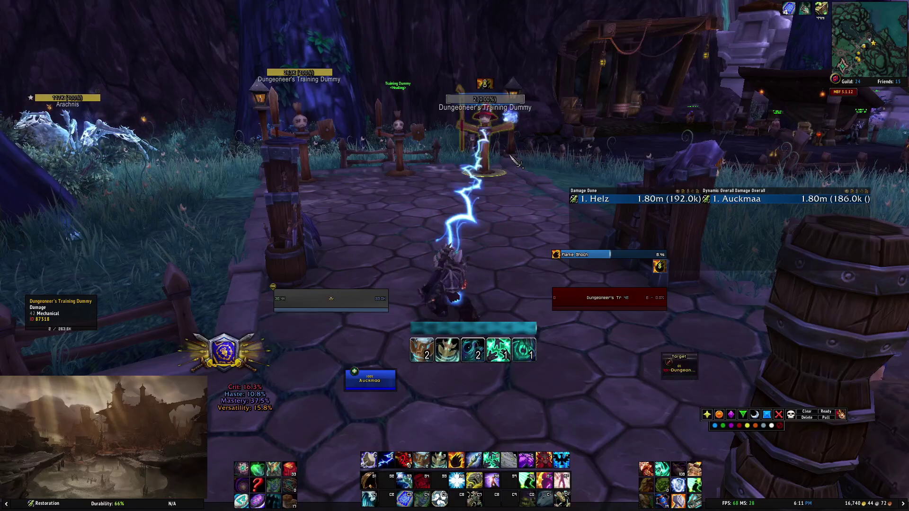
key("2")
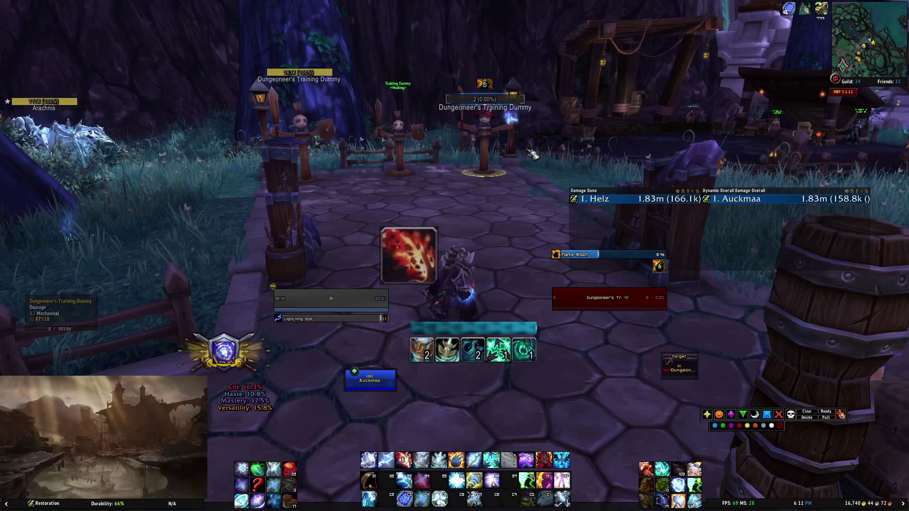
key("3")
key("2")
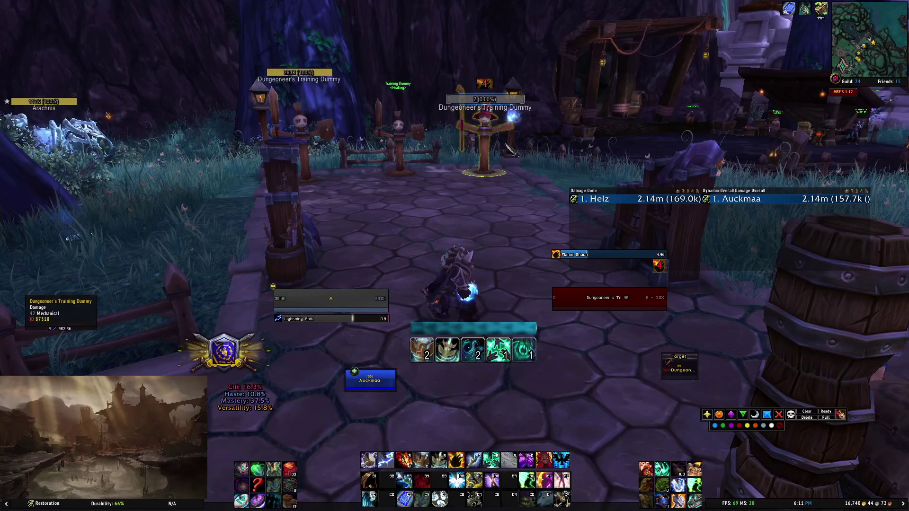
key("2")
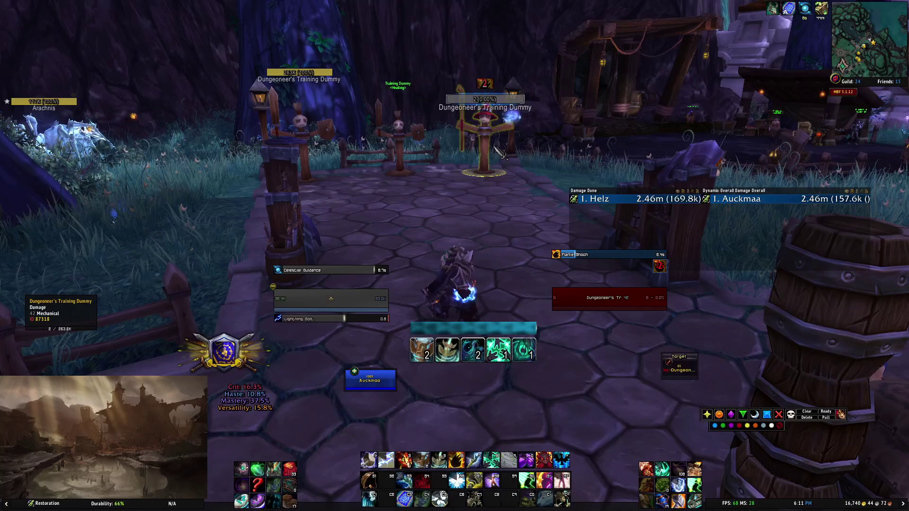
key("2")
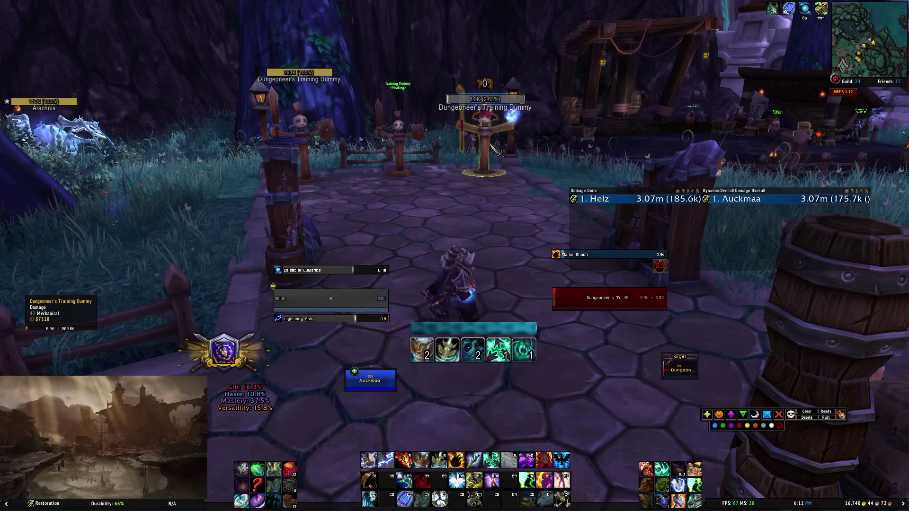
key("2")
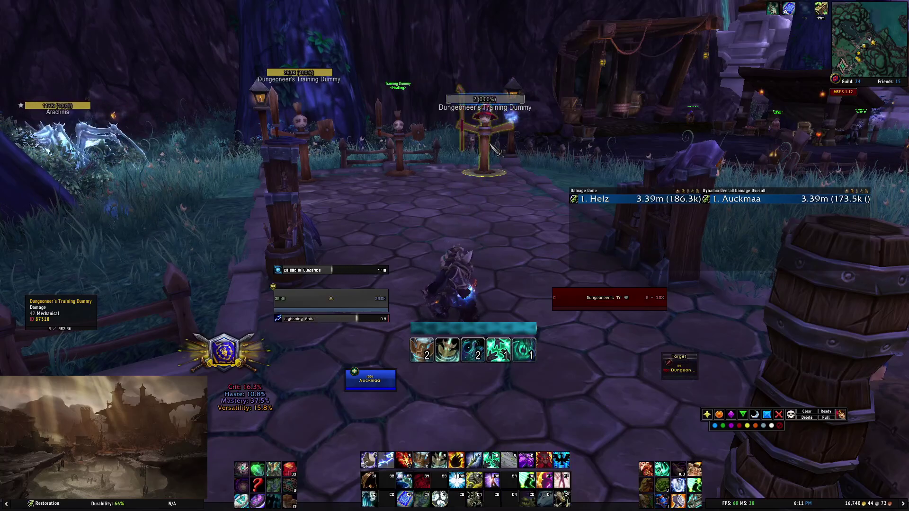
Drag the Details! meter windows slightly up and left
mouse_move(613, 203)
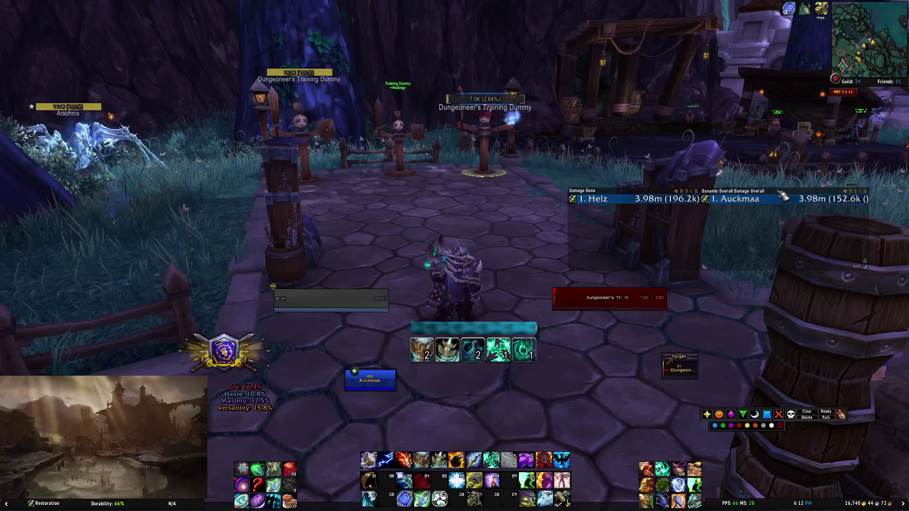
left_click_drag(706, 266, 685, 250)
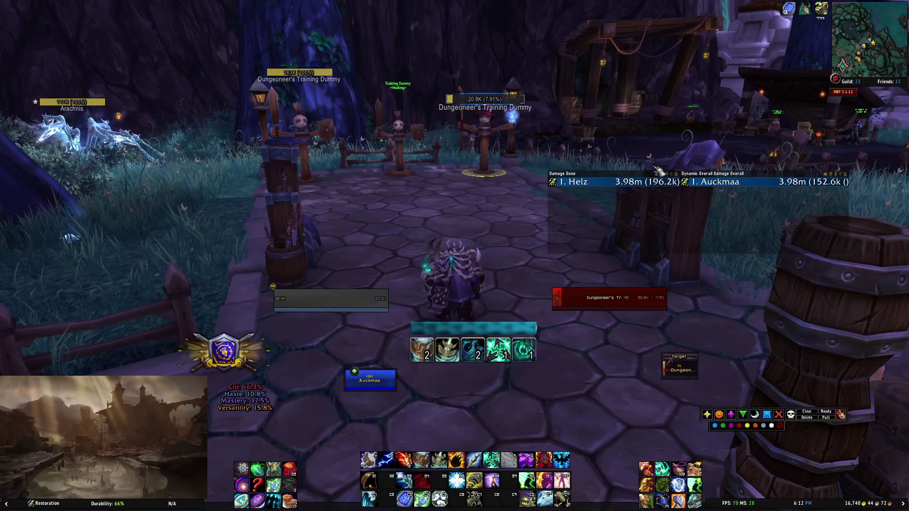
mouse_move(660, 175)
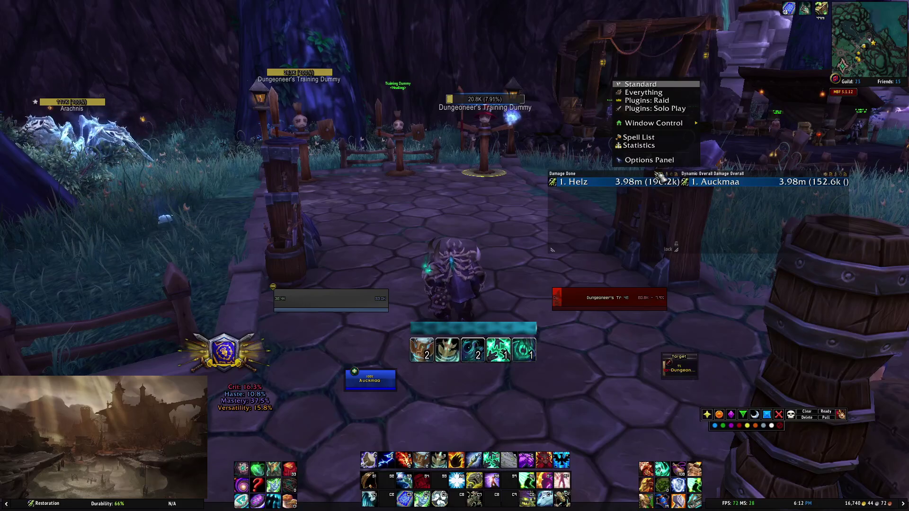
Delete meter window #2 under Options Panel > Window Body, leaving one Damage Done meter
left_click(661, 161)
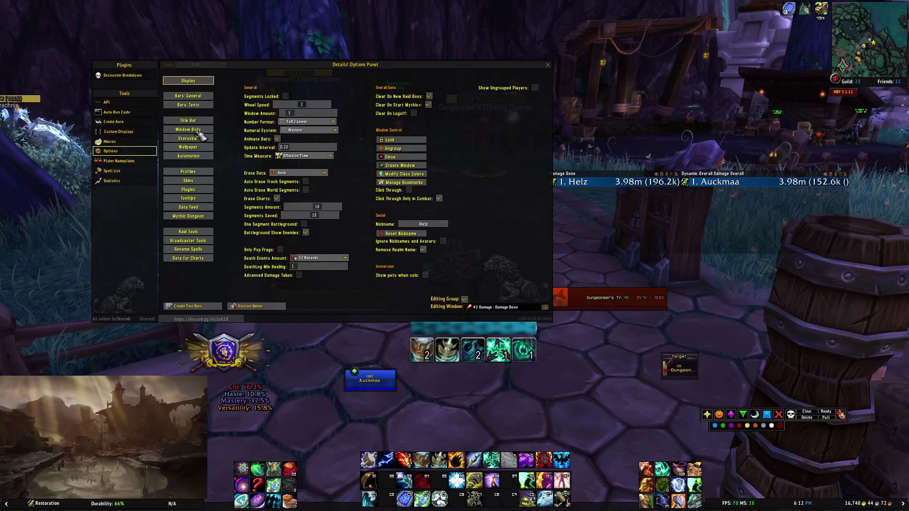
left_click(196, 131)
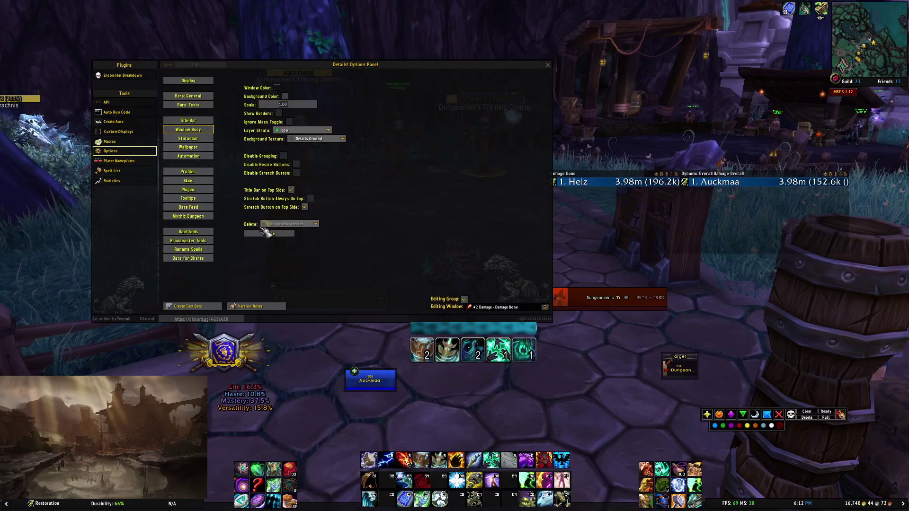
left_click(316, 226)
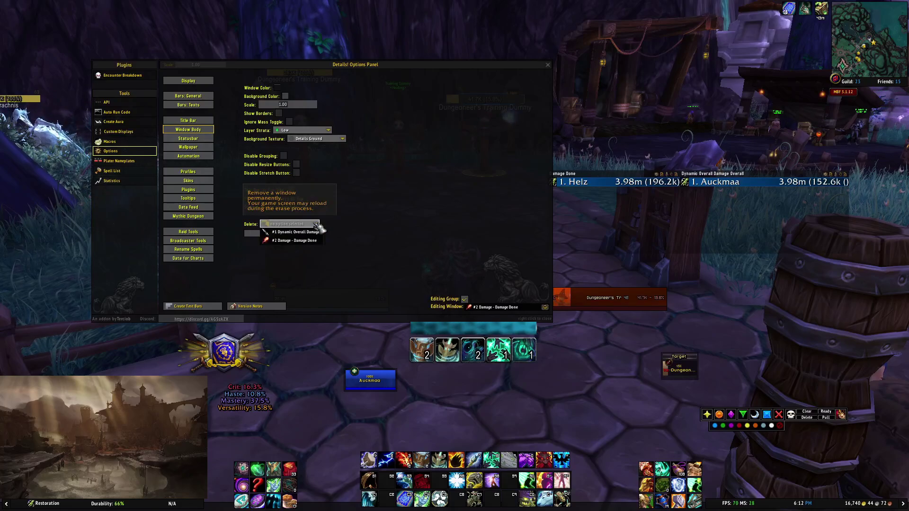
left_click(299, 241)
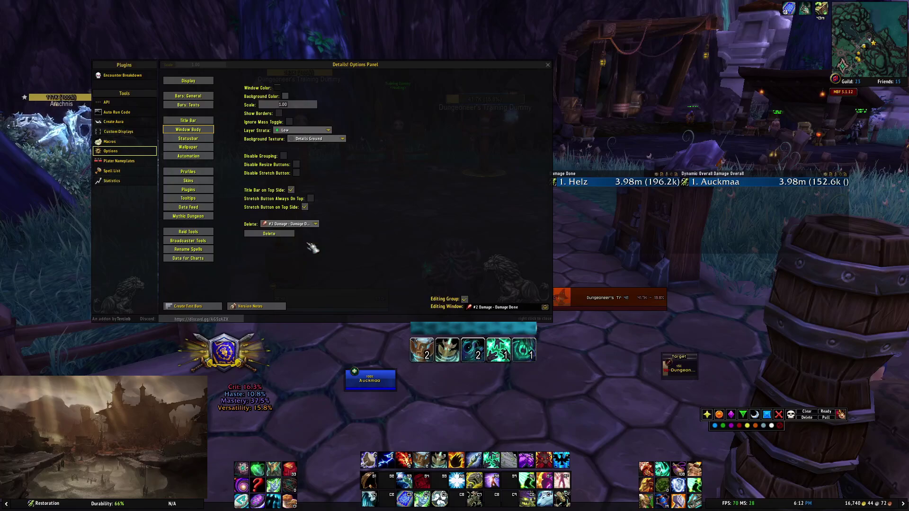
left_click(272, 236)
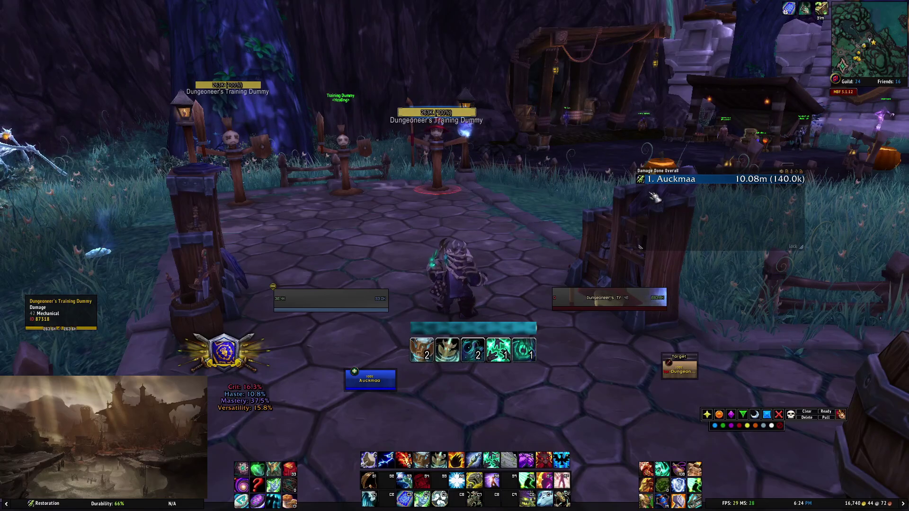
left_click(719, 185)
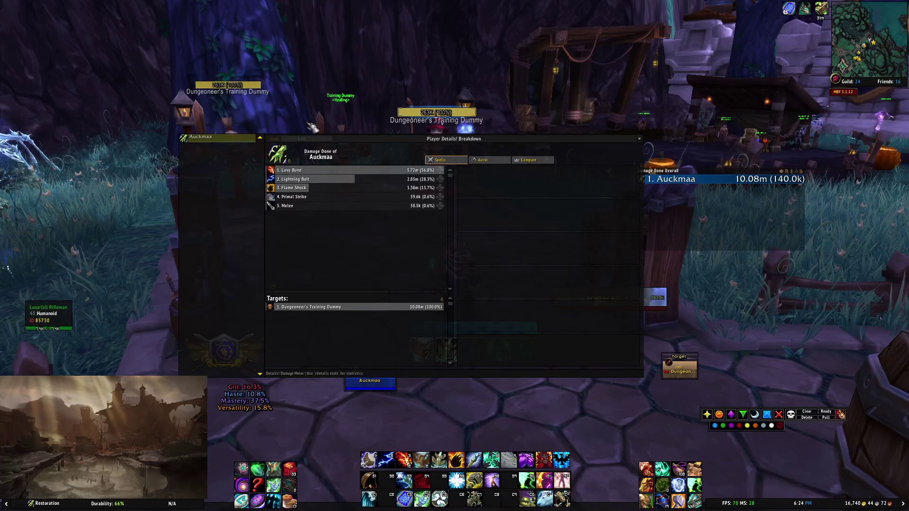
mouse_move(322, 308)
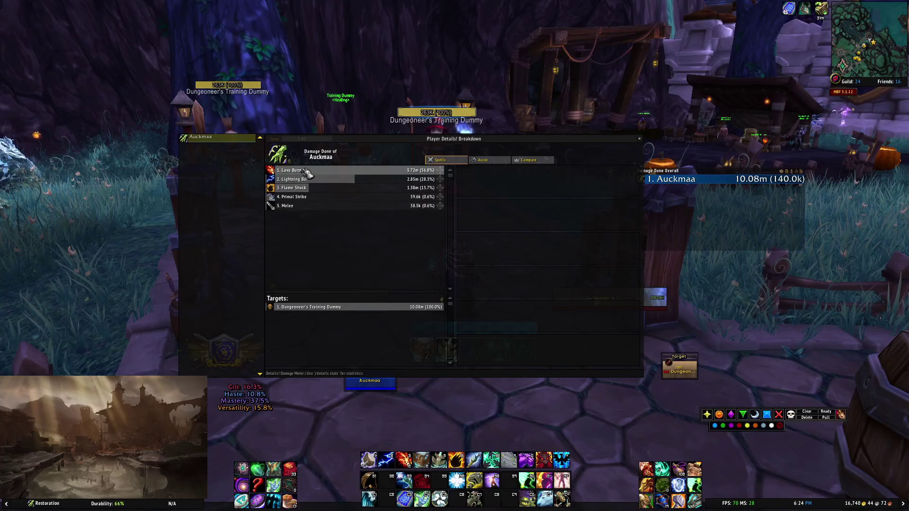
mouse_move(307, 173)
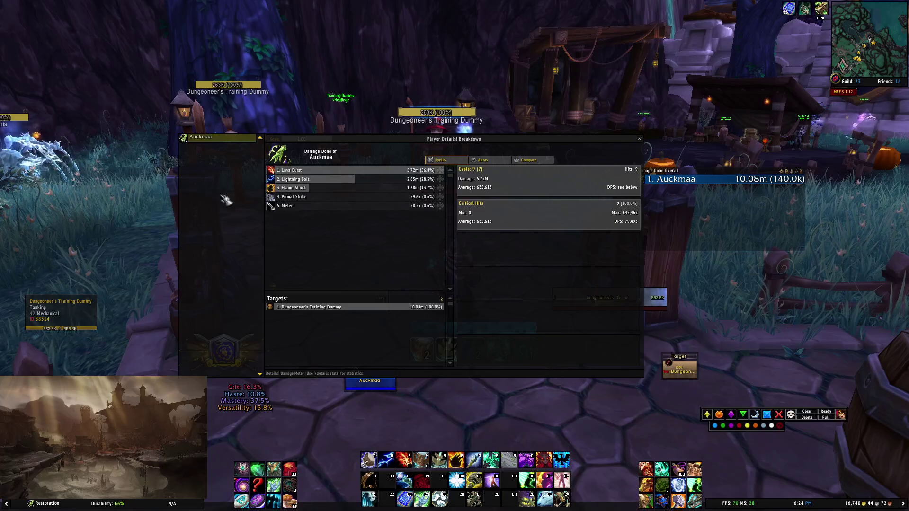
left_click(640, 139)
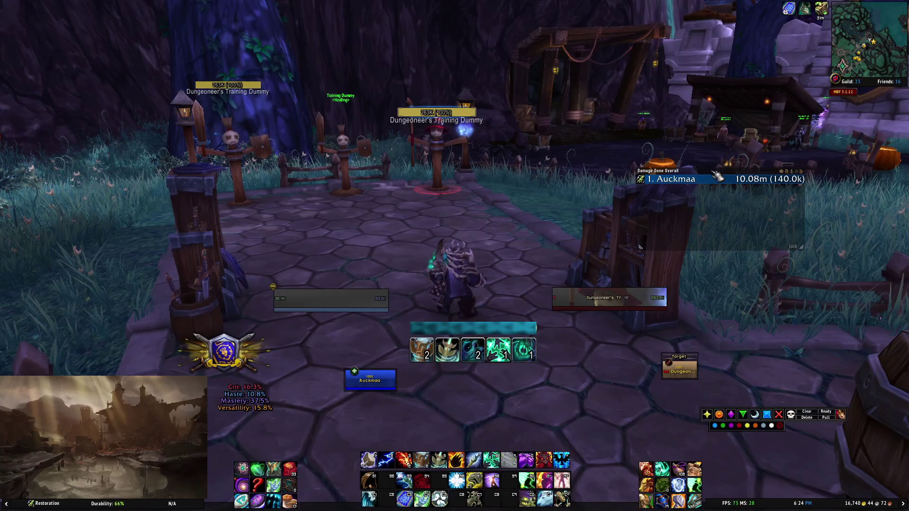
Switch the meter to Miscellaneous > Interrupts and shift the window slightly up-right
mouse_move(722, 171)
left_click(771, 101)
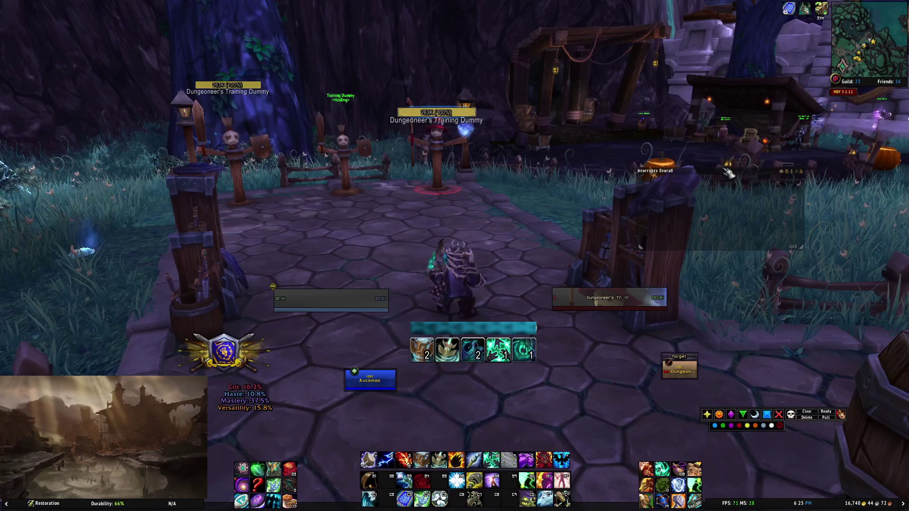
left_click_drag(641, 248, 666, 239)
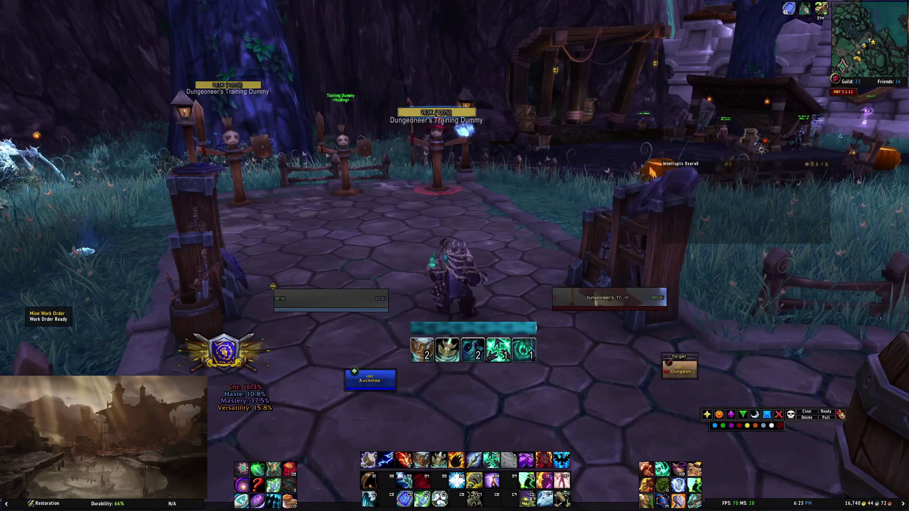